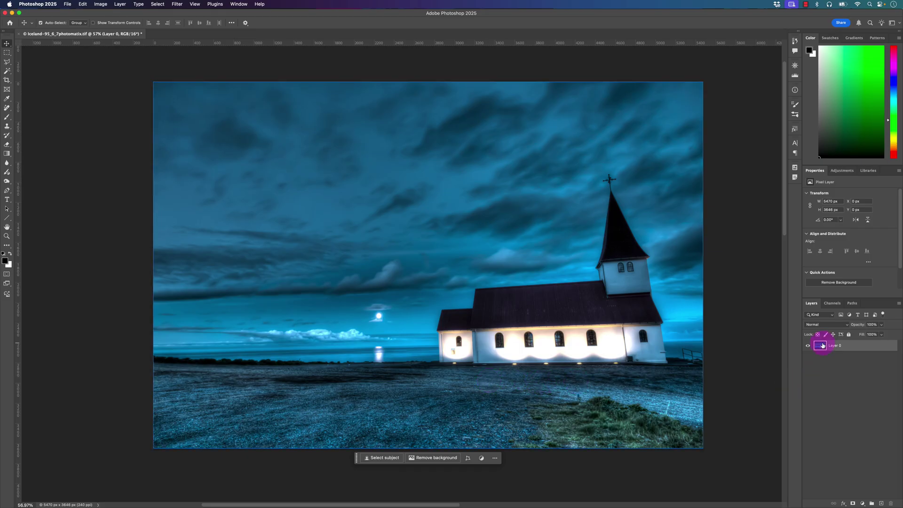
Duplicate Layer 0 into Layer 0 copy and hide the original Layer 0.
drag(819, 345, 881, 503)
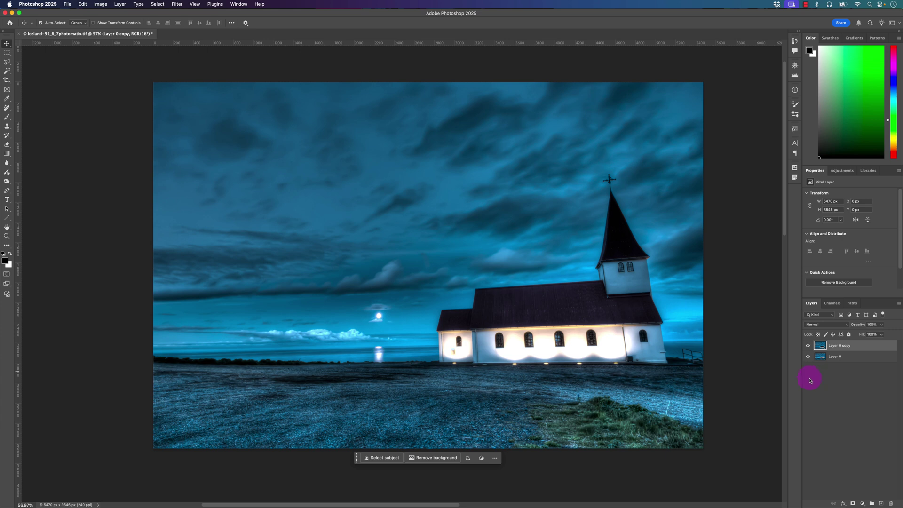
click(808, 360)
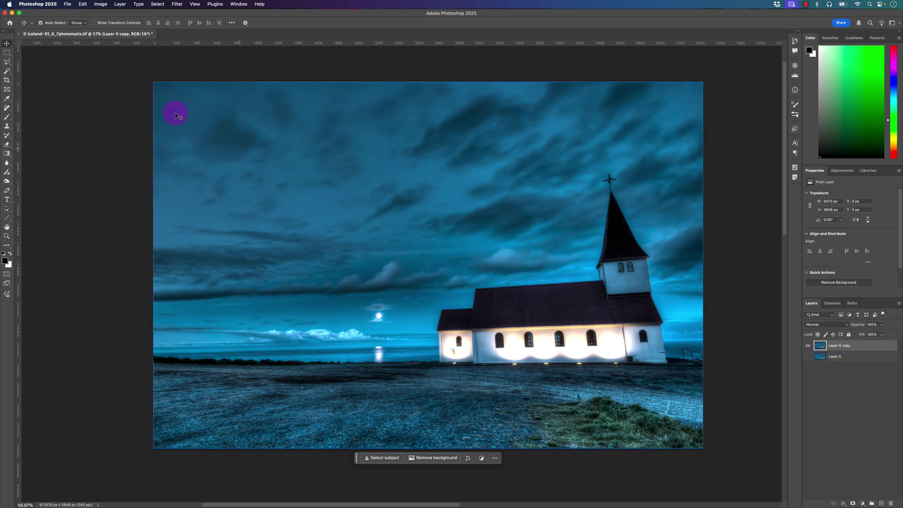
Launch Edit > Perspective Warp on the Layer 0 copy.
click(83, 4)
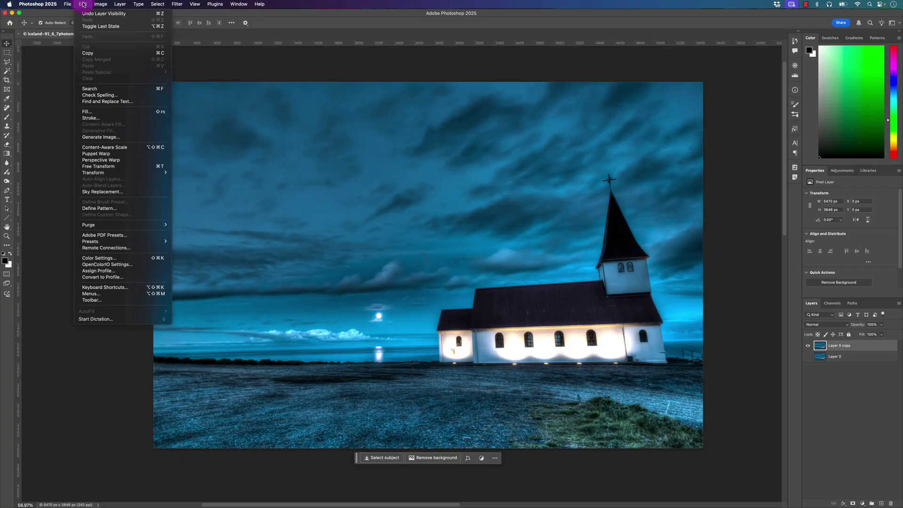
click(107, 161)
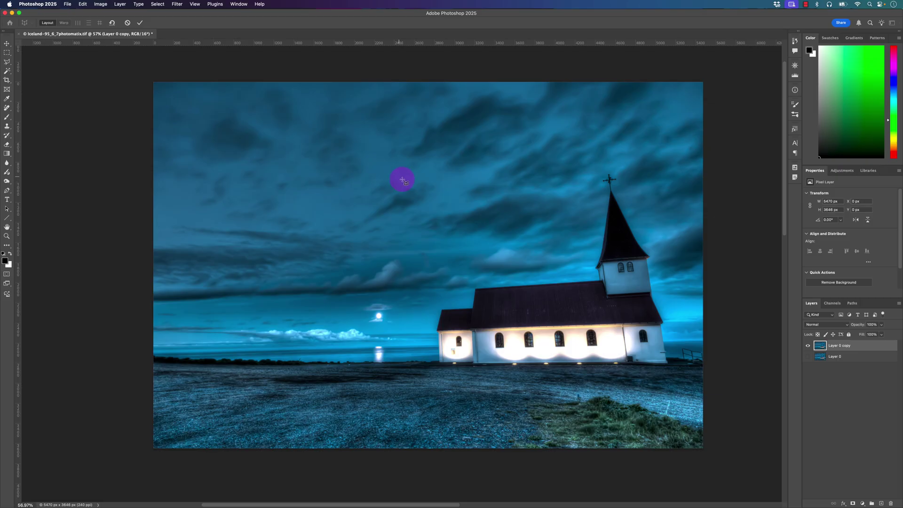
Draw a plane over the church and fit its corners from the ground line to above the steeple.
drag(399, 177, 690, 384)
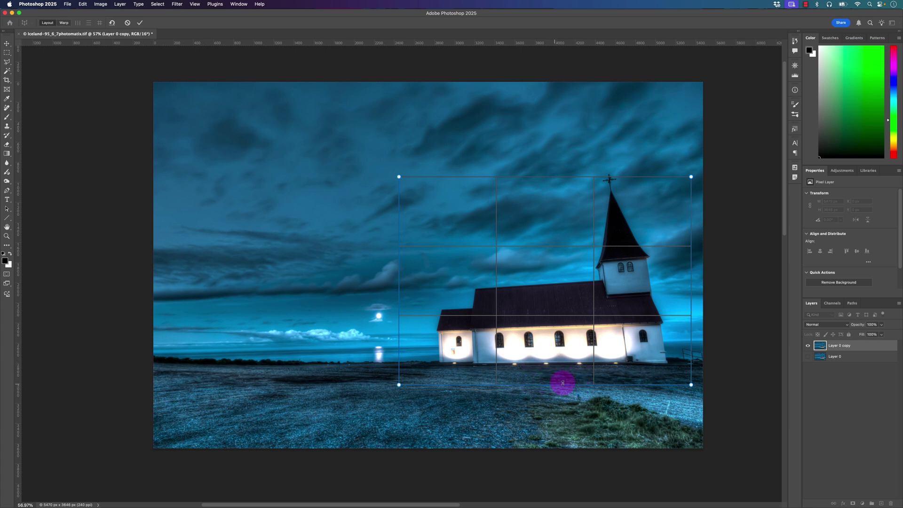
drag(398, 385, 429, 368)
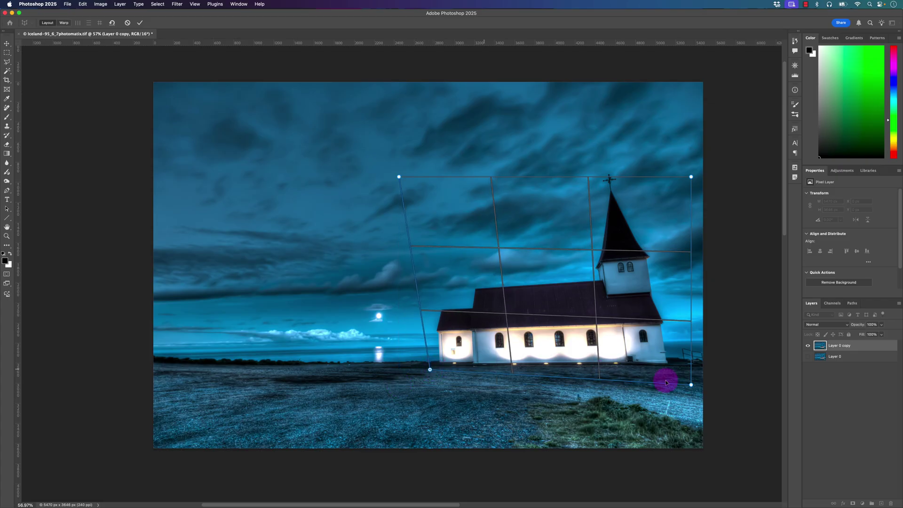
drag(691, 382, 684, 372)
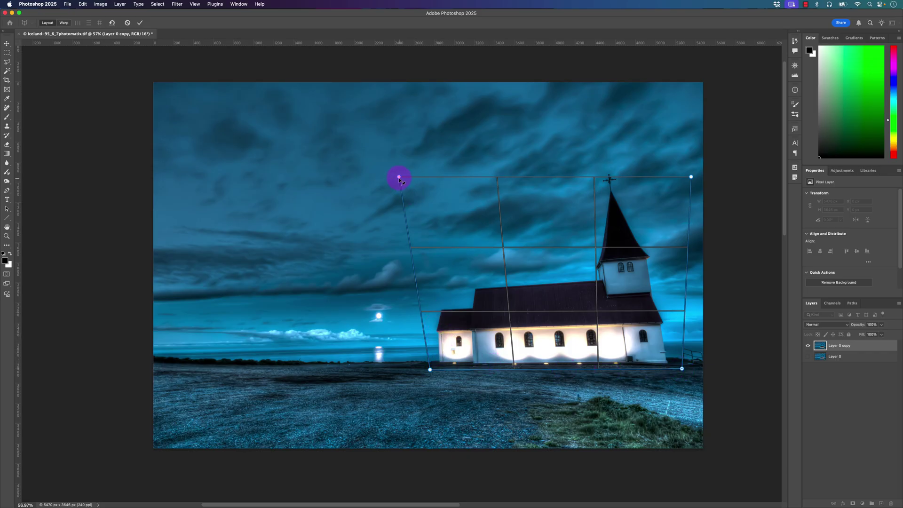
drag(399, 176, 427, 173)
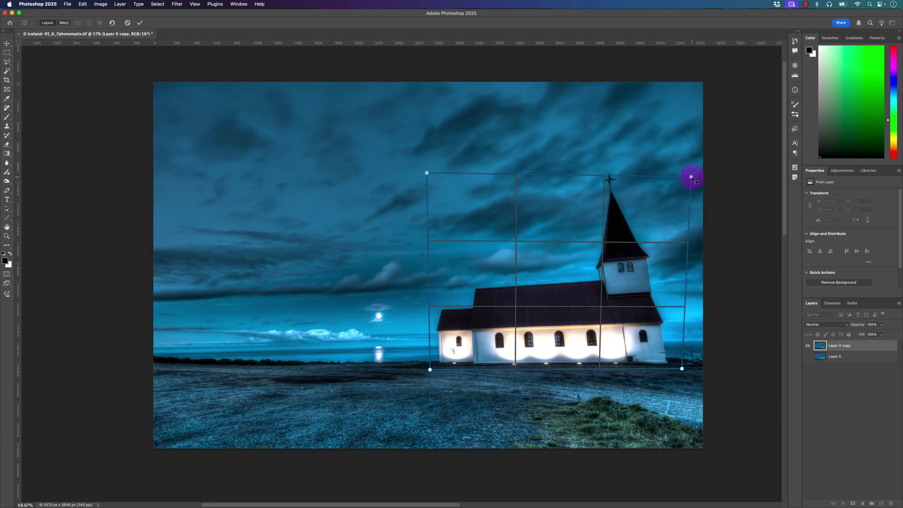
drag(690, 177, 656, 173)
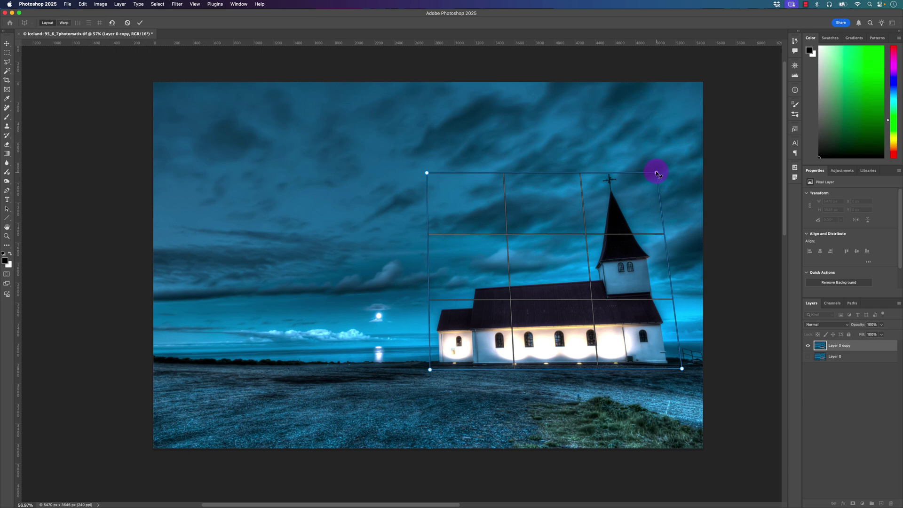
drag(657, 173, 651, 135)
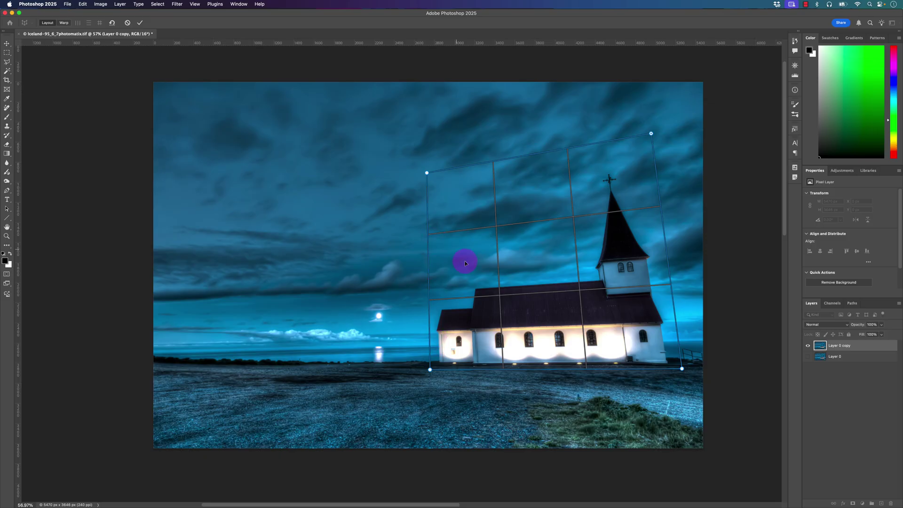
drag(426, 172, 423, 169)
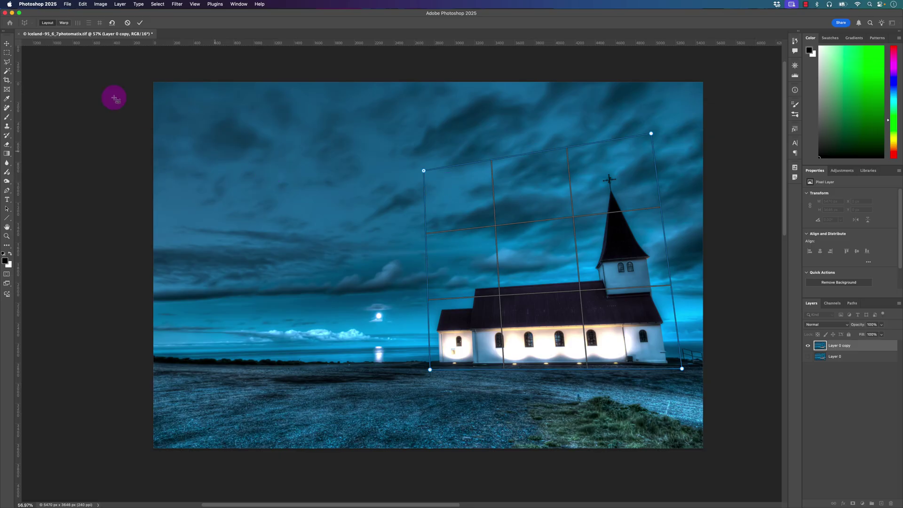
Switch to Warp mode and drag the top-right pin to straighten the church.
click(65, 23)
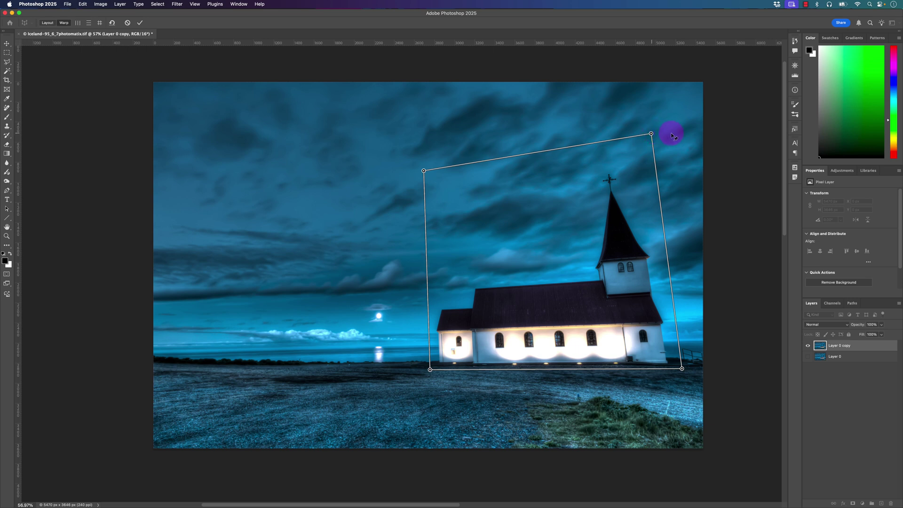
drag(677, 137, 697, 157)
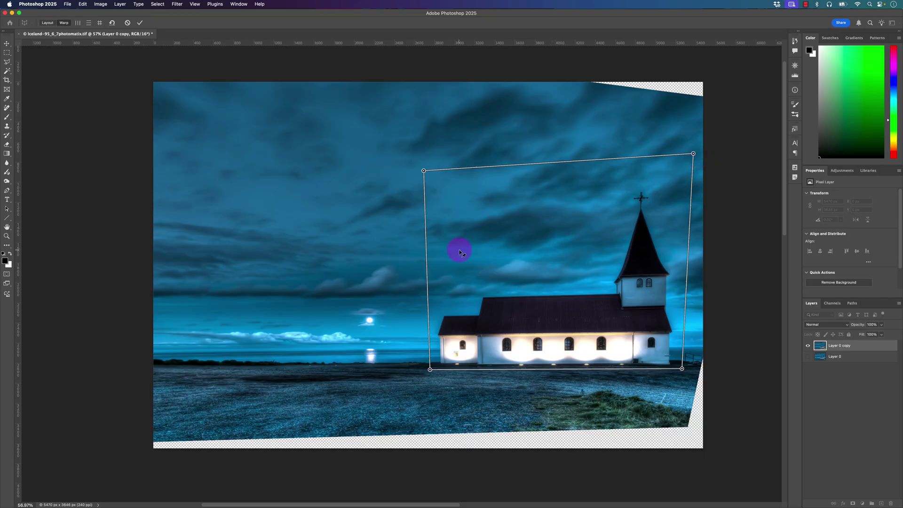
Show the grid, fine-tune the top-left pin until the verticals are straight, and commit the warp.
key(super+apostrophe)
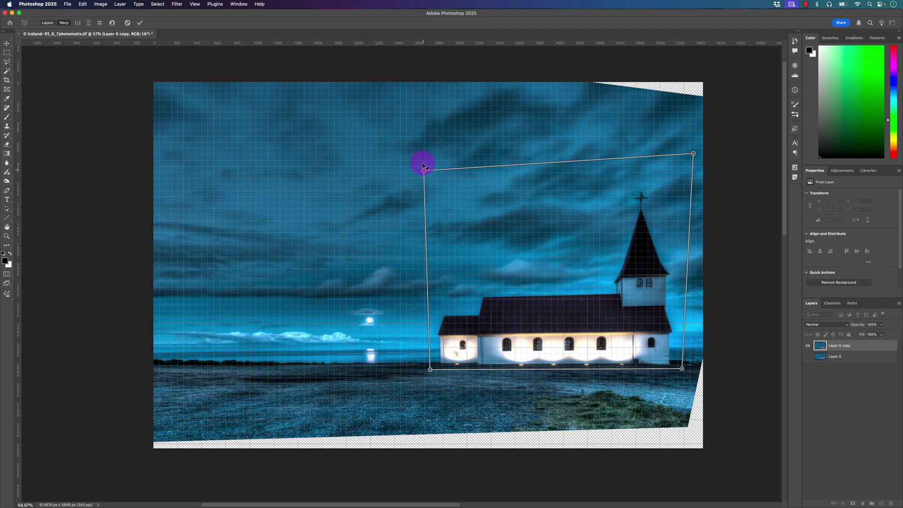
drag(423, 163, 432, 172)
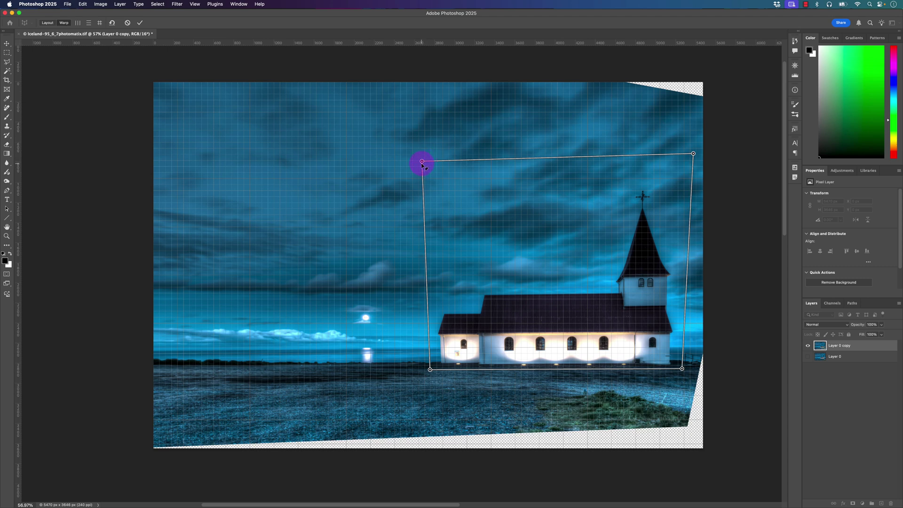
drag(421, 161, 424, 154)
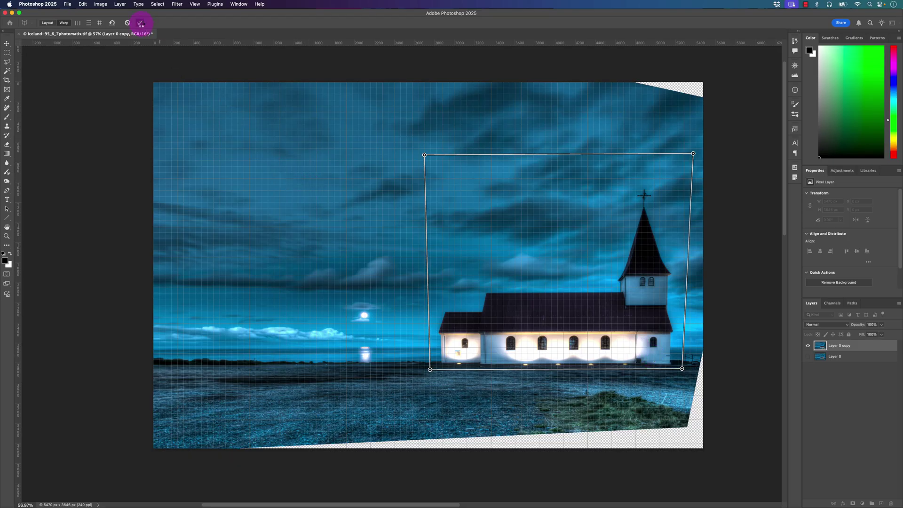
click(140, 22)
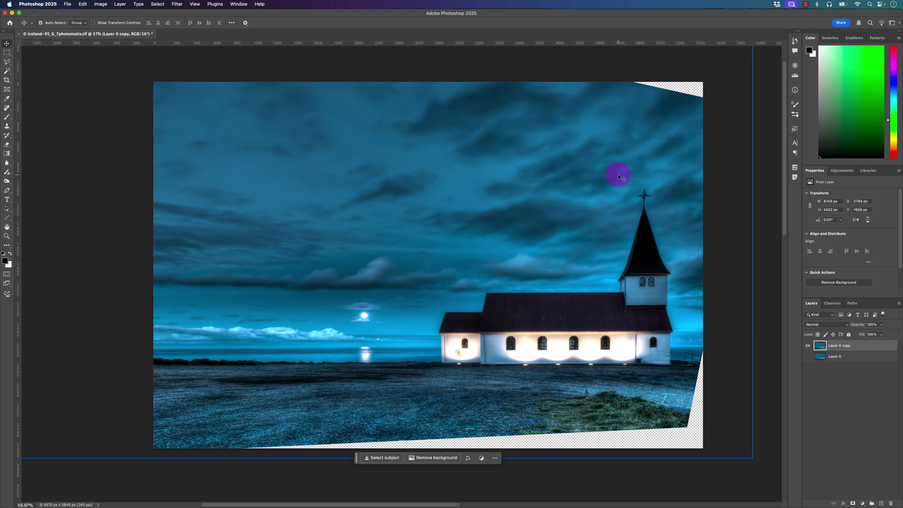
Crop with the top edge lowered and the bottom-left corner pulled inward.
key(c)
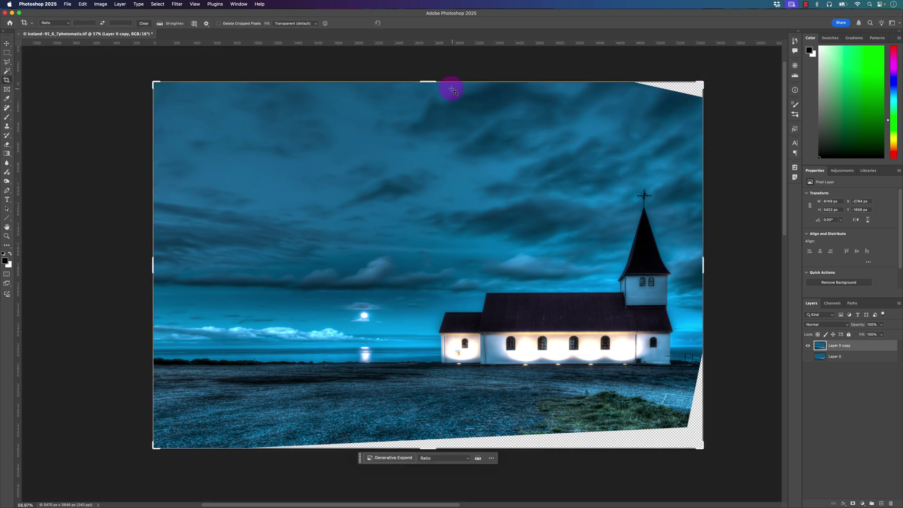
drag(430, 81, 430, 125)
drag(156, 401, 177, 396)
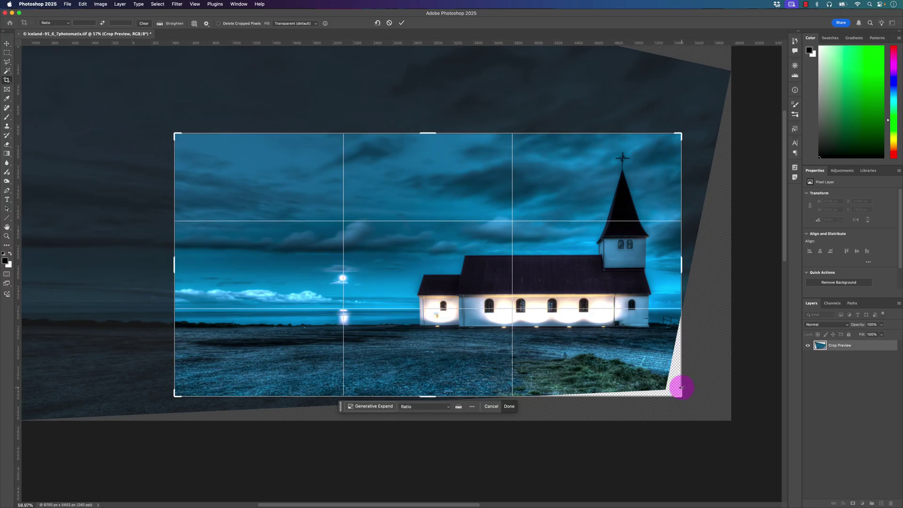
key(Return)
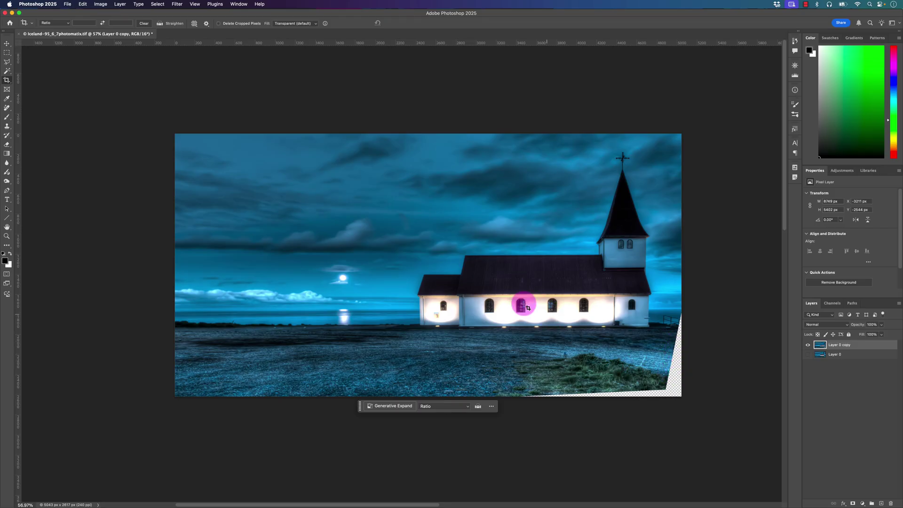
Trace a closed Polygonal Lasso selection around the transparent lower-right wedge.
click(7, 63)
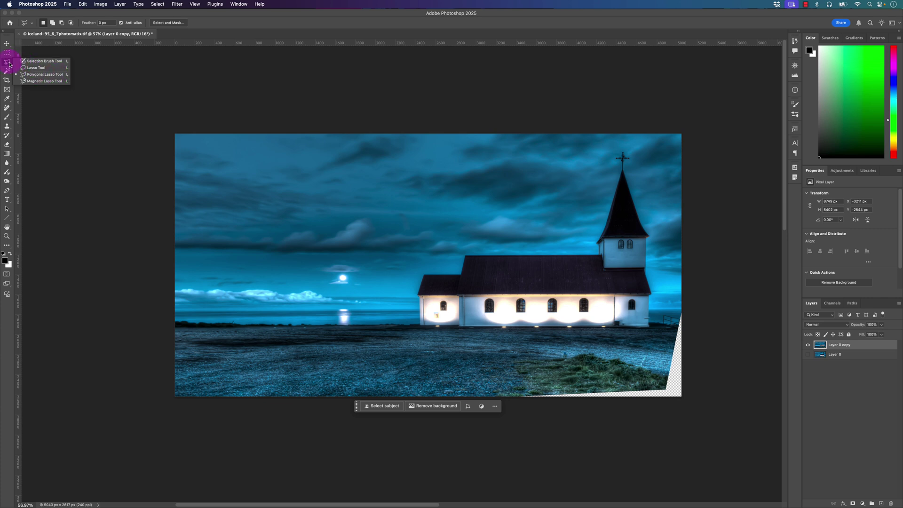
click(38, 75)
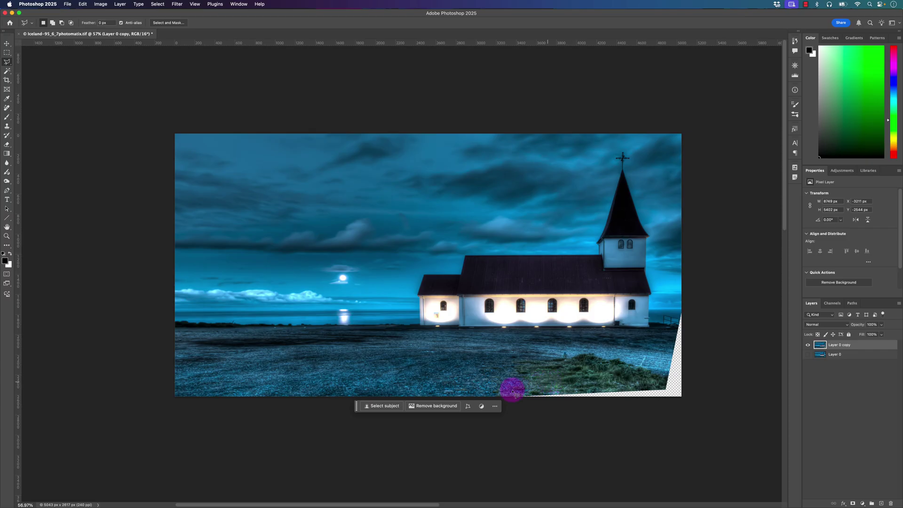
click(493, 392)
click(666, 389)
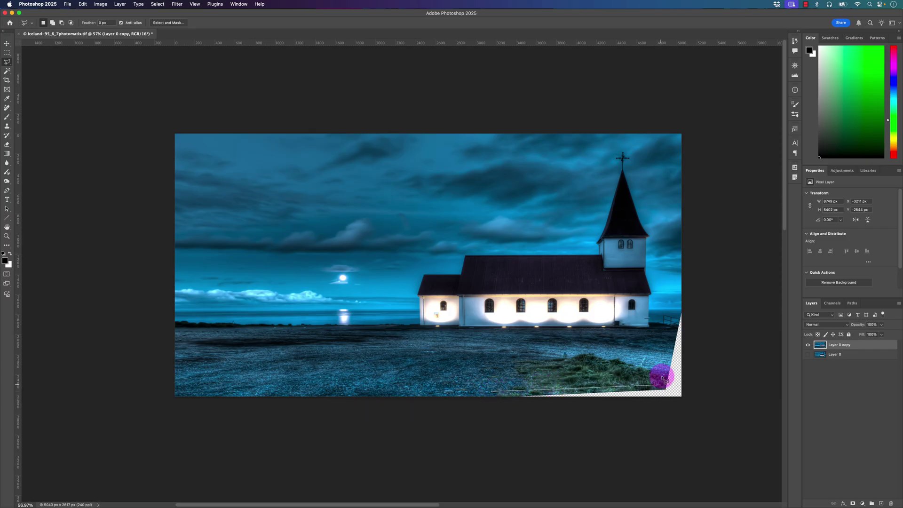
click(684, 298)
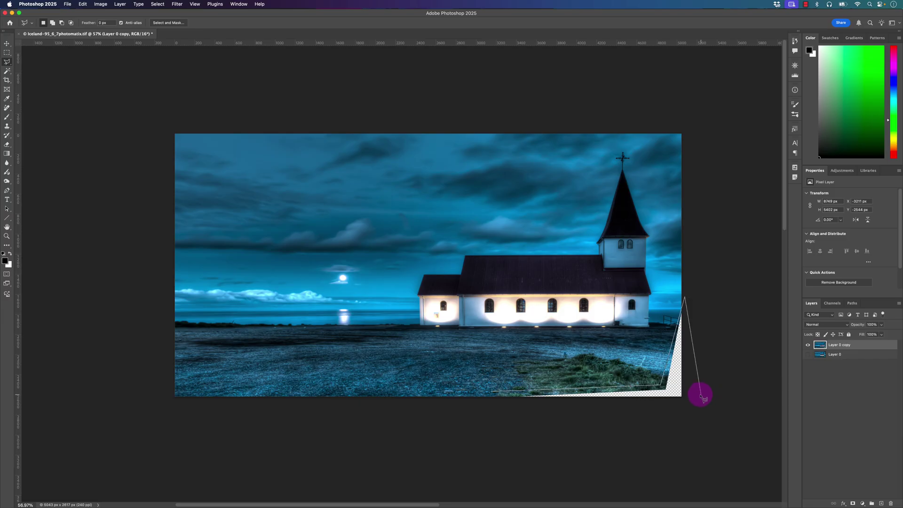
click(687, 406)
click(476, 410)
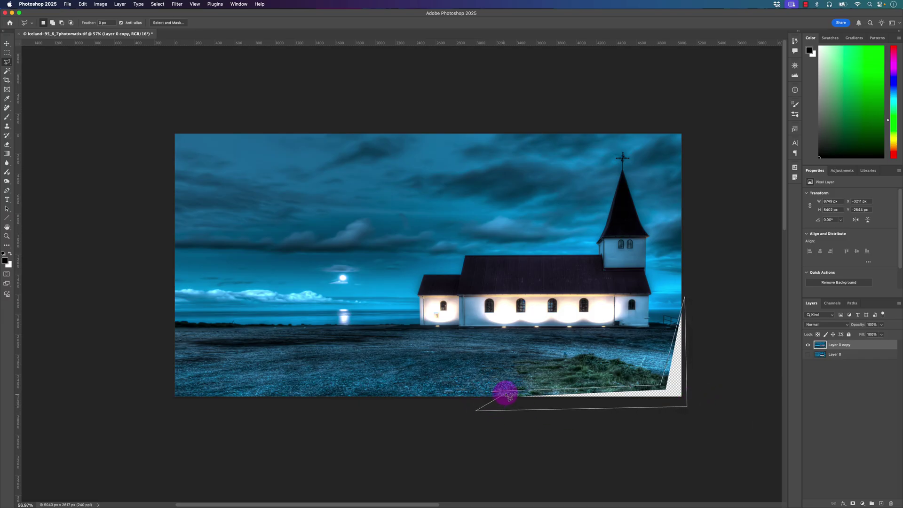
click(507, 392)
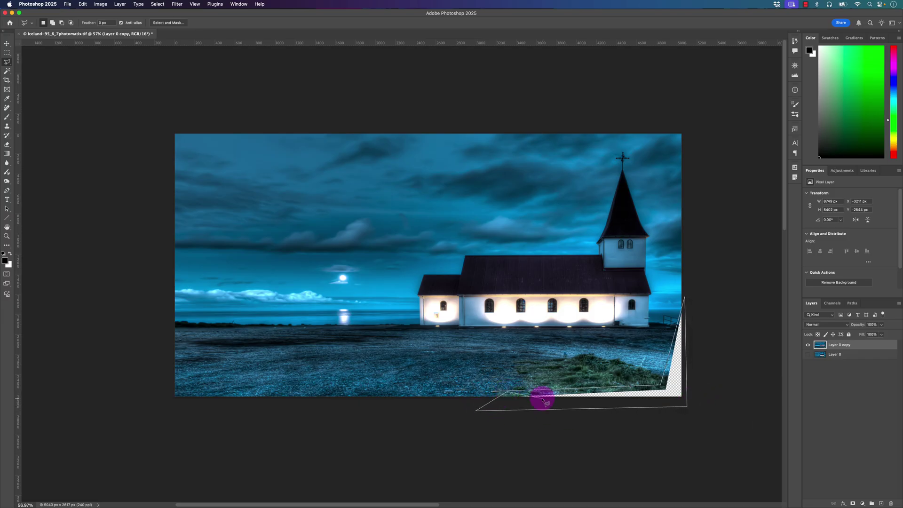
double_click(542, 399)
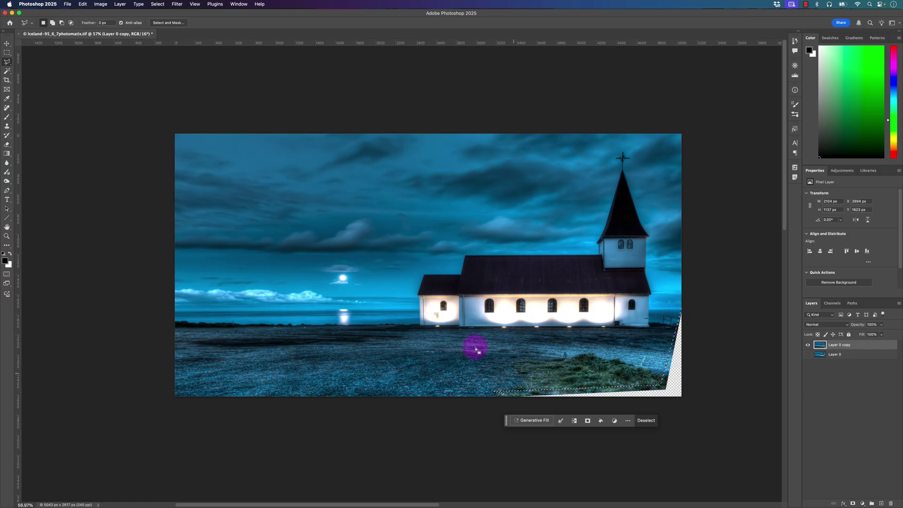
click(83, 4)
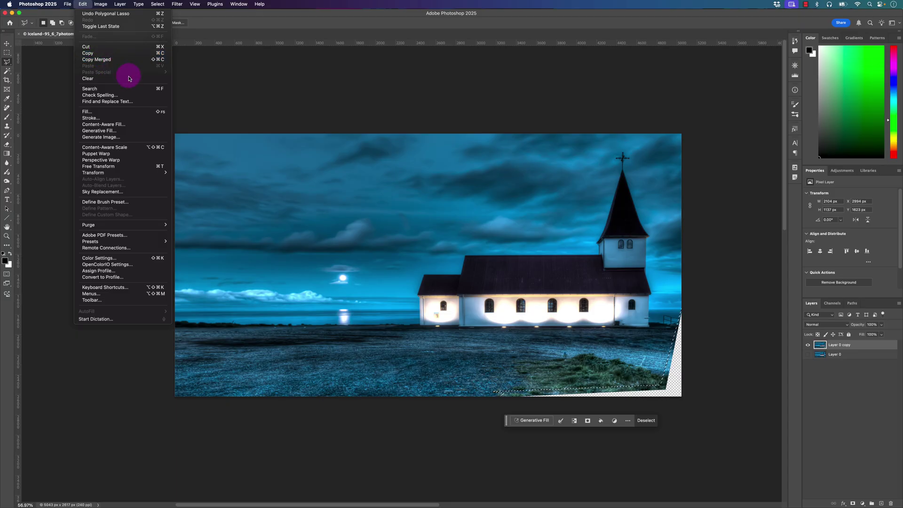
Content-Aware Fill the selected gap, previewing at 45%, with output to a new layer.
click(134, 128)
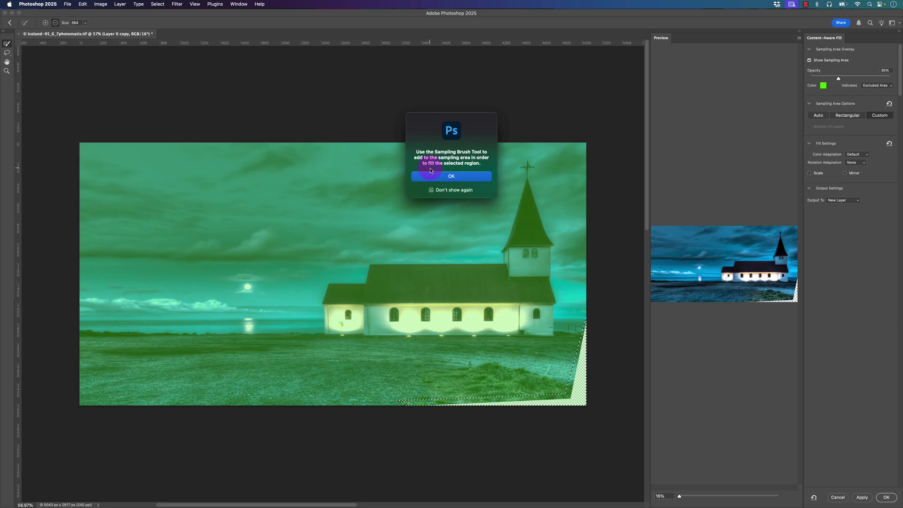
click(461, 179)
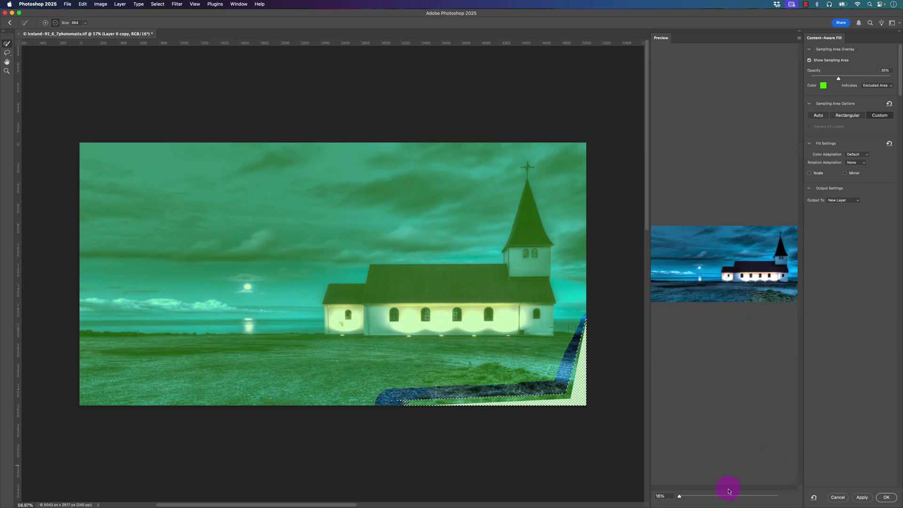
drag(685, 497, 687, 495)
drag(779, 326, 746, 318)
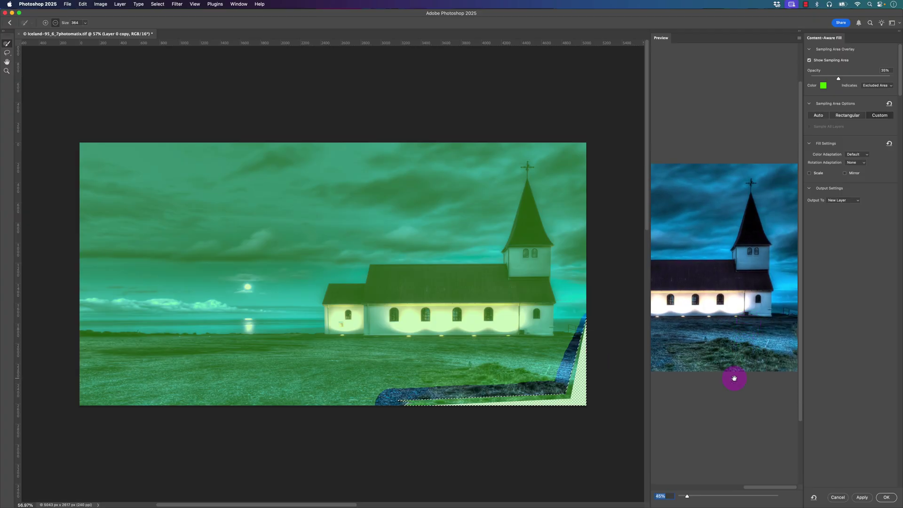
click(884, 498)
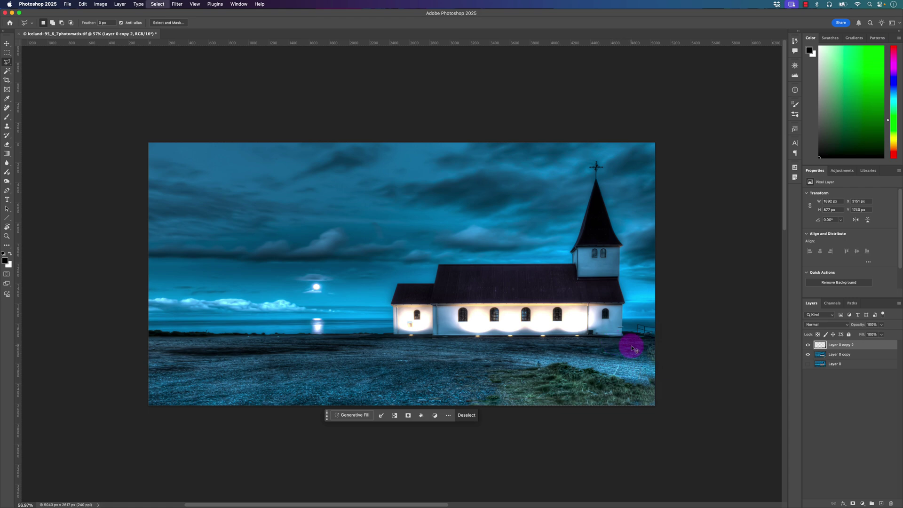
Deselect and zoom in on the ground below the church wall.
key(super+d)
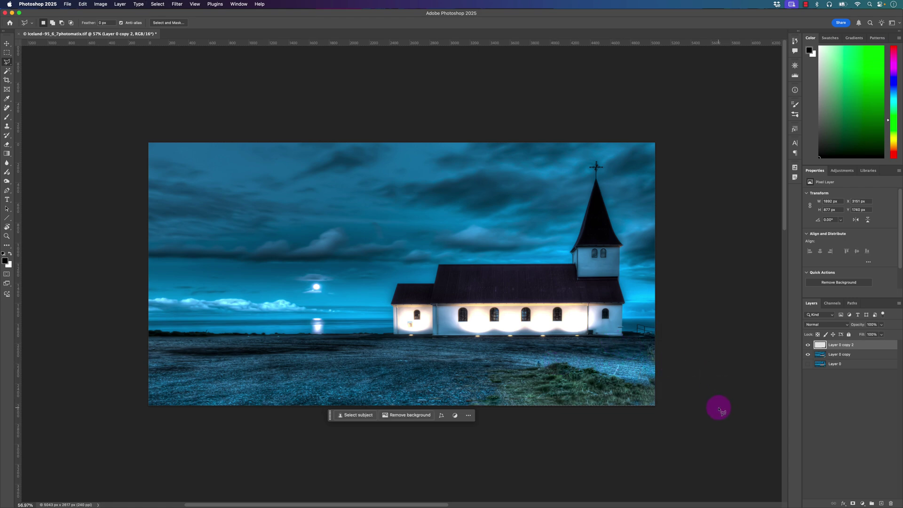
key(super+space)
drag(590, 408, 636, 406)
drag(432, 312, 470, 342)
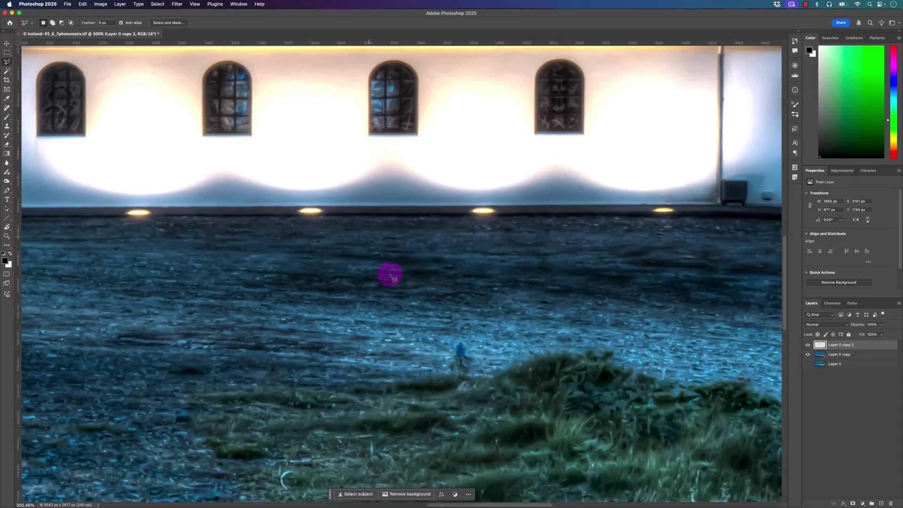
Heal the blue specks on the gravel and grass edge with the Spot Healing Brush, then fit the photo on screen.
click(8, 110)
click(35, 108)
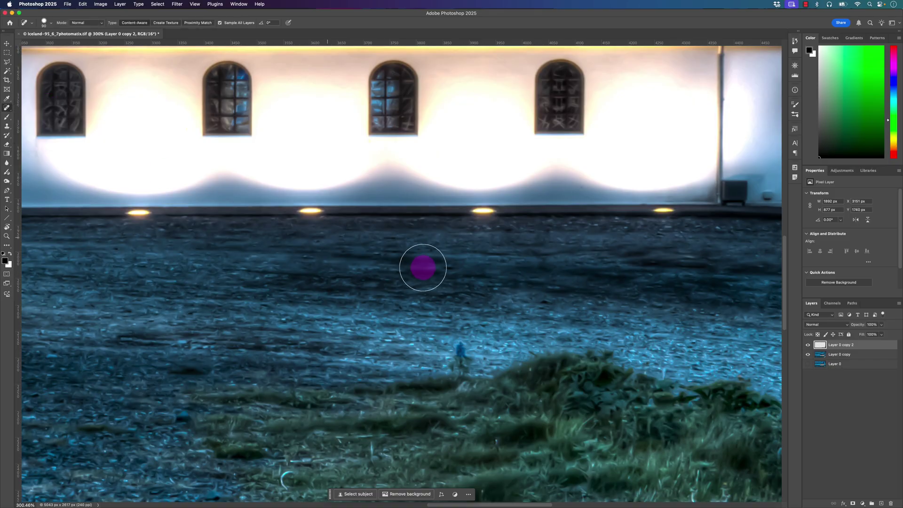
drag(471, 368, 470, 368)
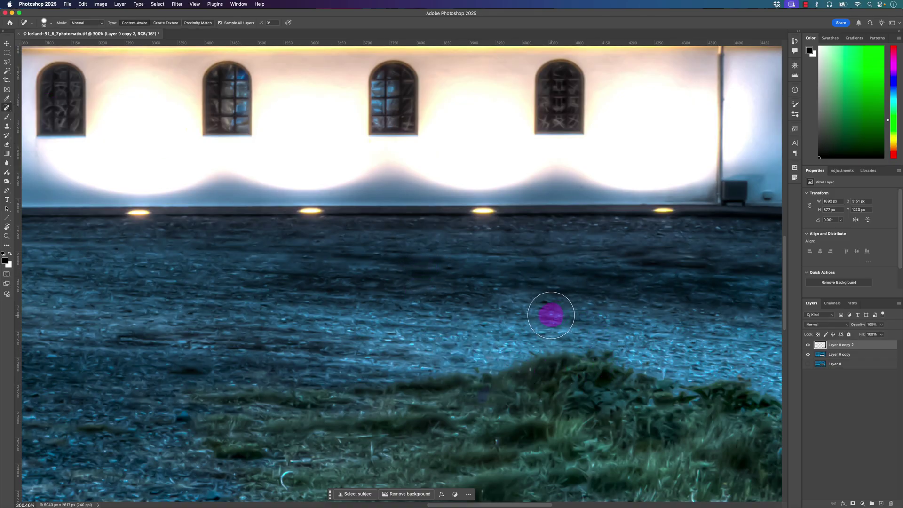
click(478, 398)
click(678, 377)
click(583, 342)
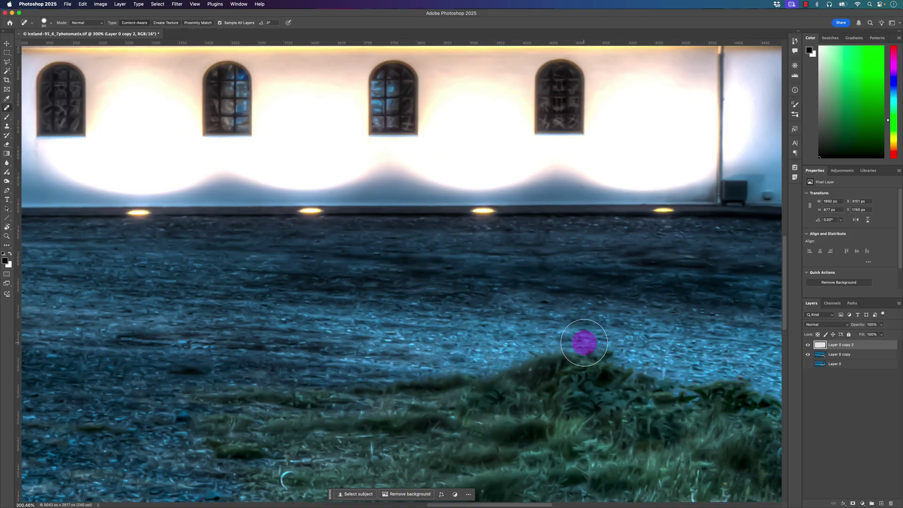
key(super+0)
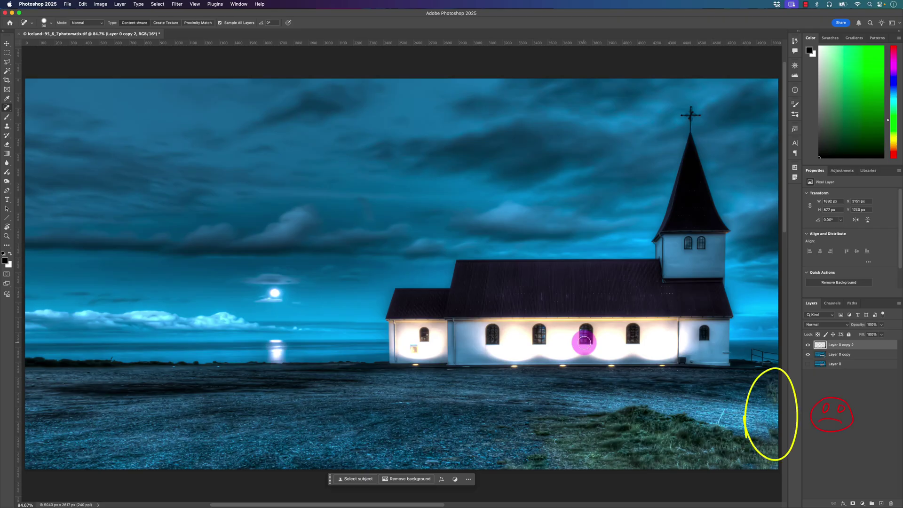
Toggle Layer 0 copy and Layer 0 visibility to compare, then turn all three layers back on.
key(v)
click(434, 351)
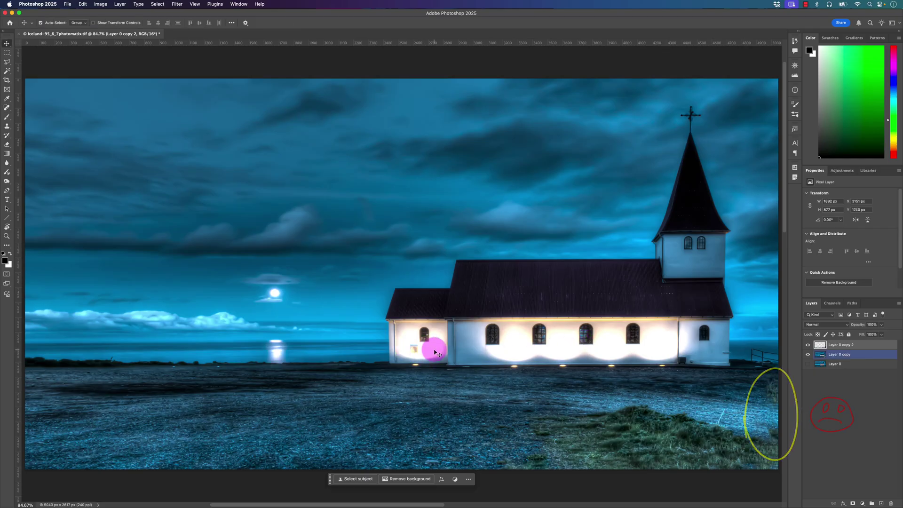
click(807, 354)
click(809, 363)
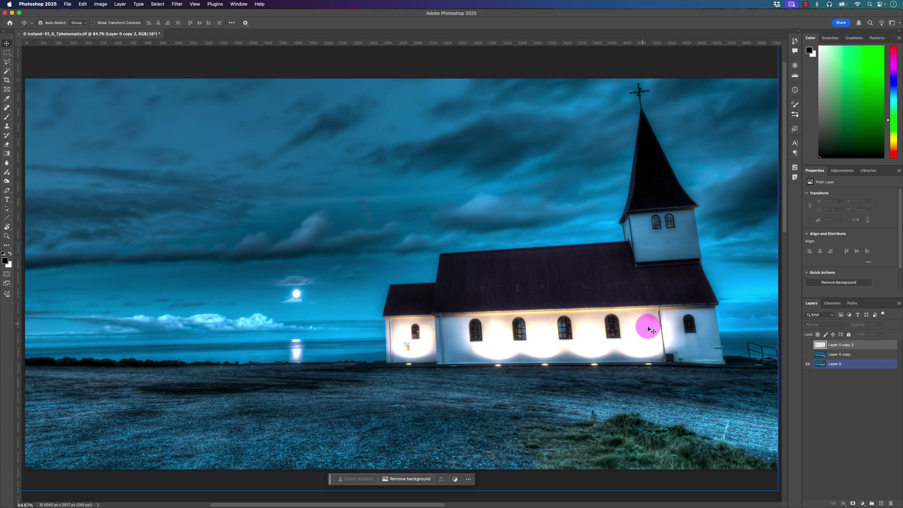
click(808, 354)
click(807, 345)
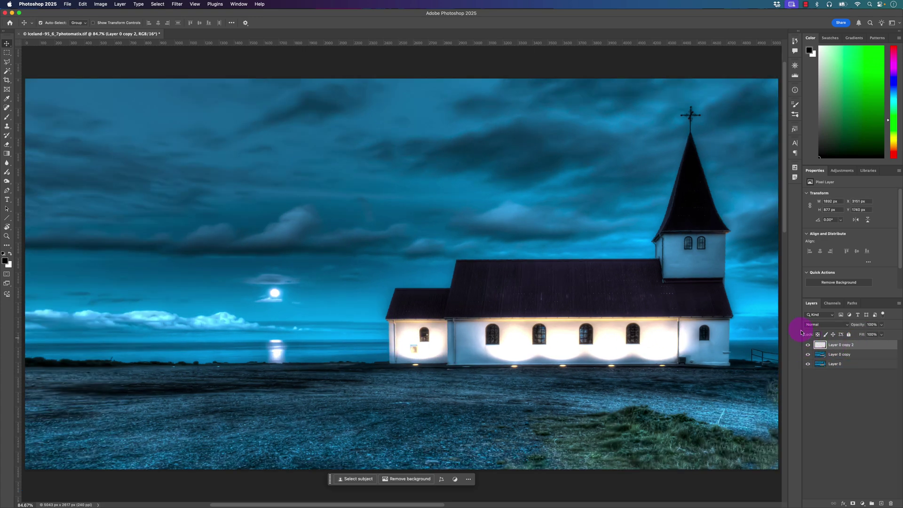
scroll(685, 329, down, 3)
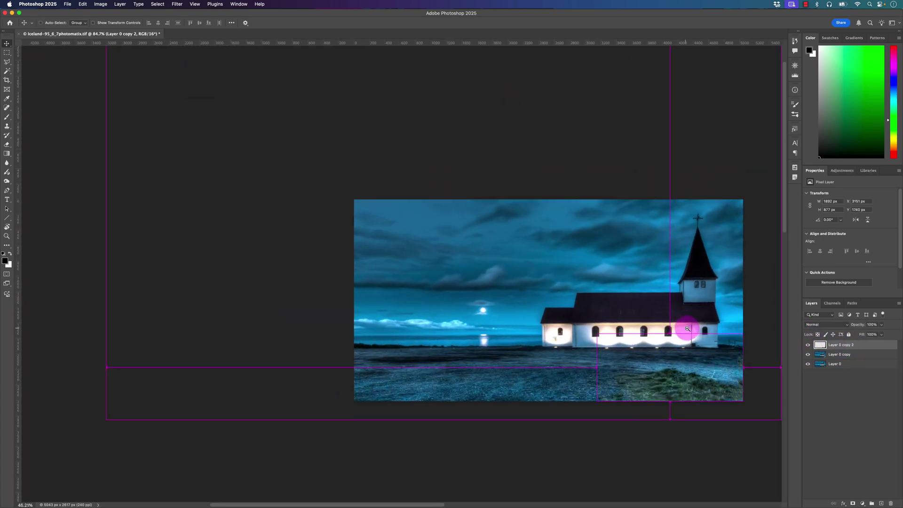
scroll(687, 328, up, 1)
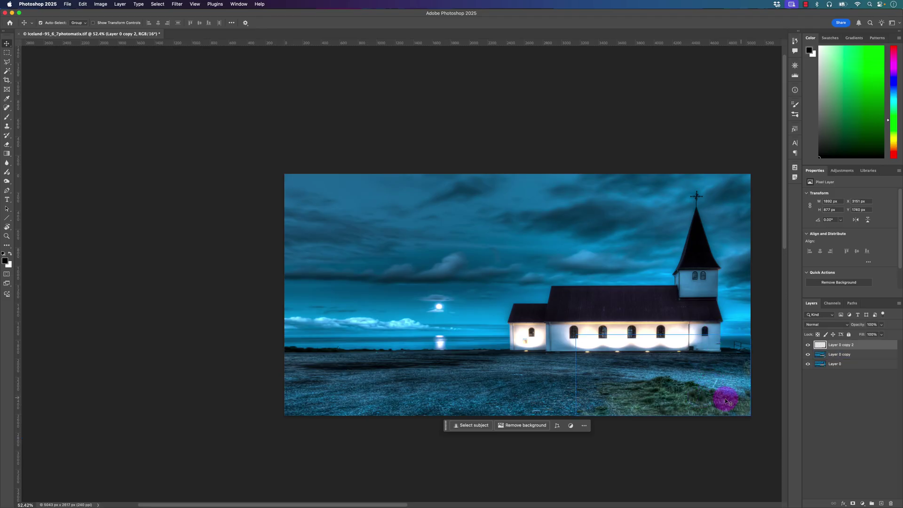
drag(721, 396, 739, 401)
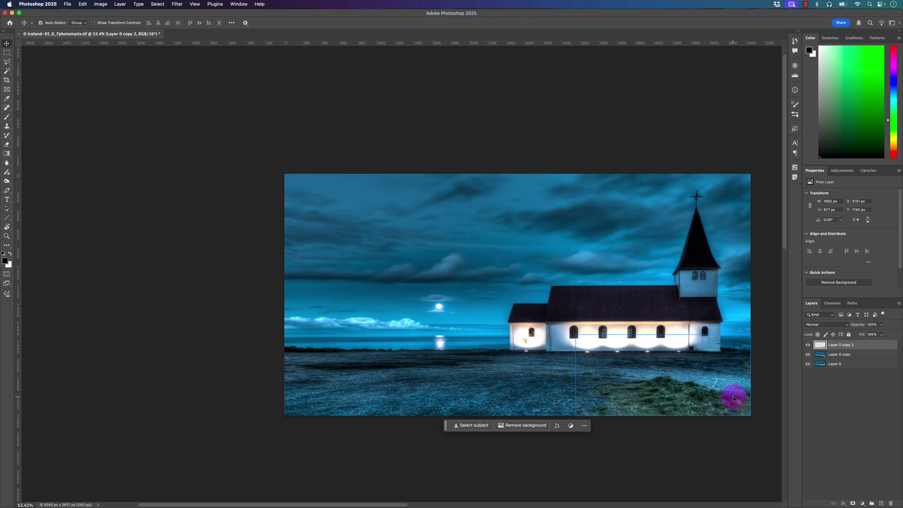